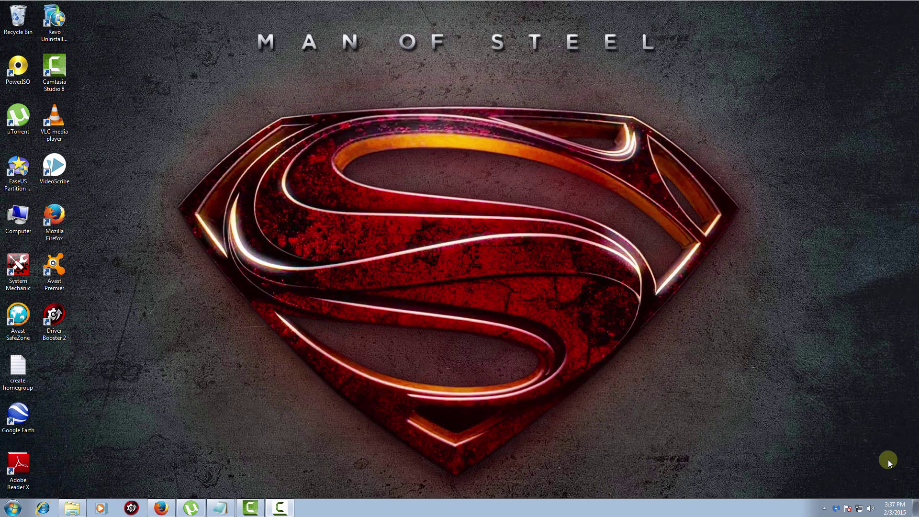
Step: Bring up Sample Pictures and select photoc-camera_w2 to confirm its 550 x 357 size
left_click(67, 509)
left_click(772, 120)
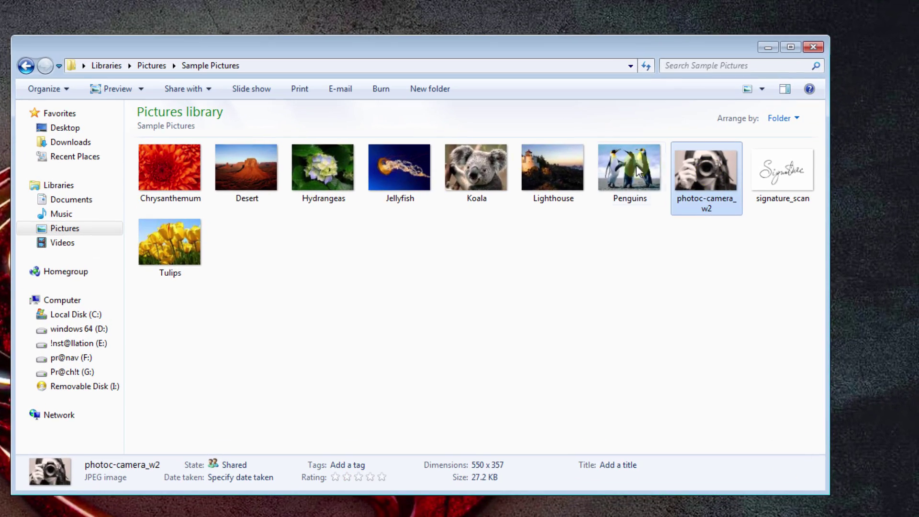
left_click(579, 128)
left_click(723, 163)
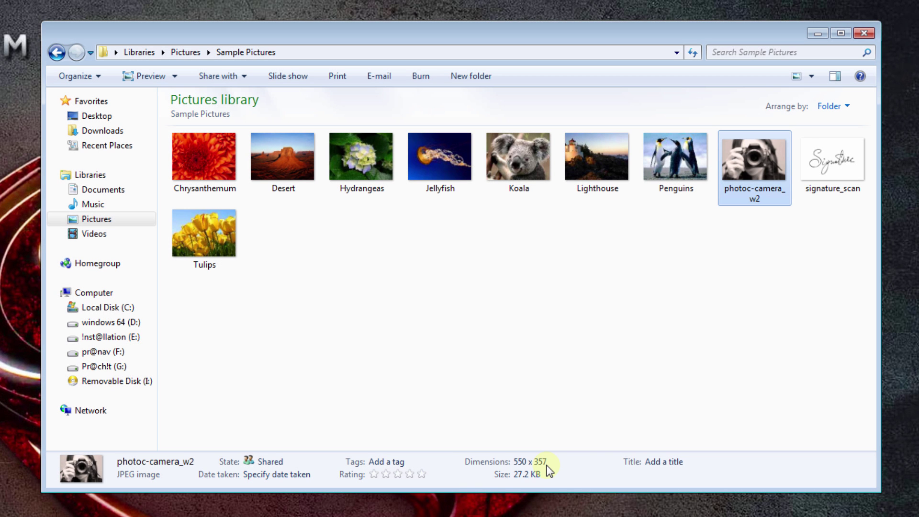
Step: Open photoc-camera_w2 in Paint from its Open with menu
right_click(763, 163)
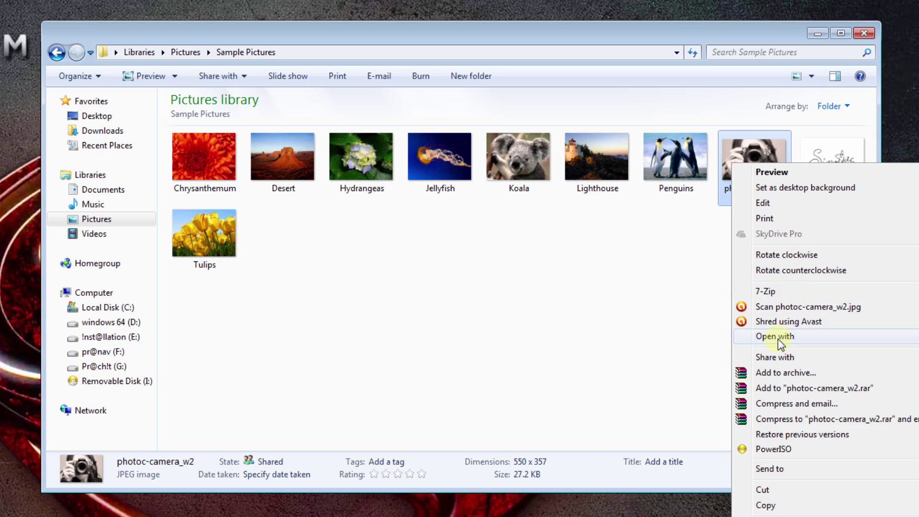
mouse_move(775, 336)
left_click(694, 338)
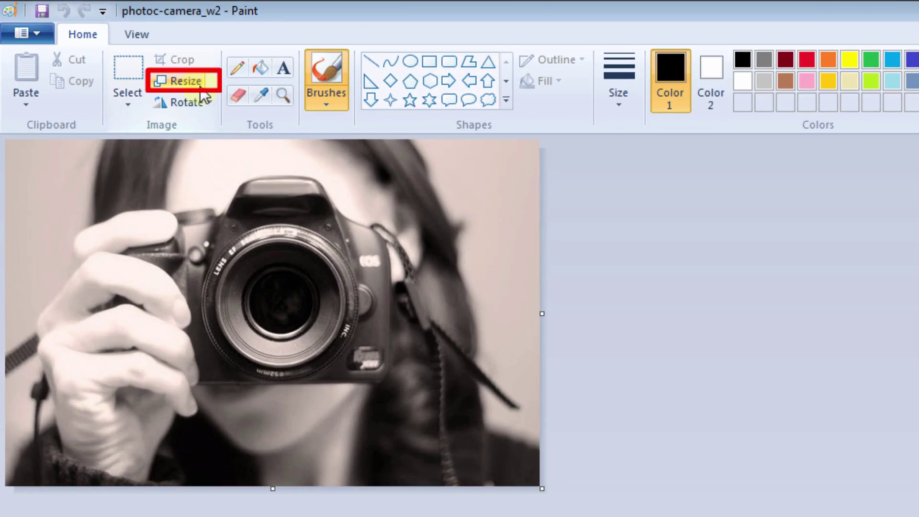
Step: Resize the photo by pixels to 640 x 480 with Maintain aspect ratio turned off
left_click(203, 92)
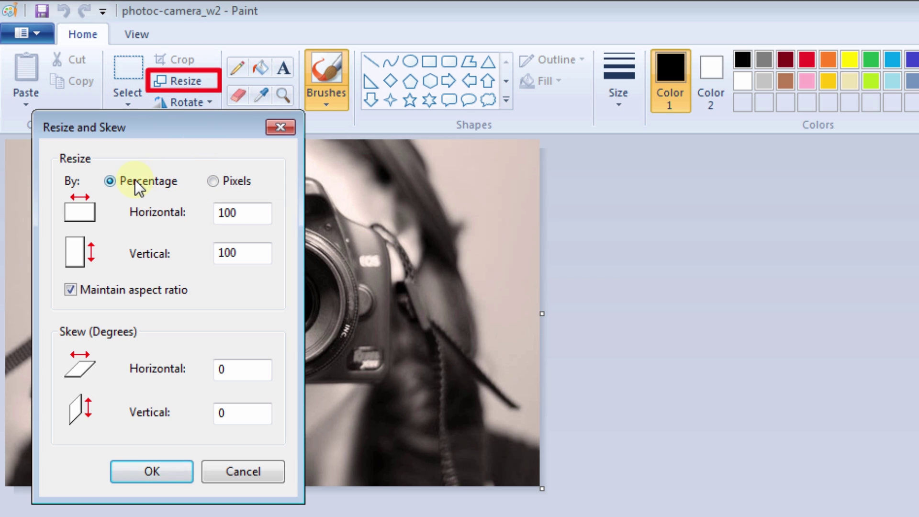
left_click(213, 180)
double_click(250, 213)
type("640")
double_click(250, 254)
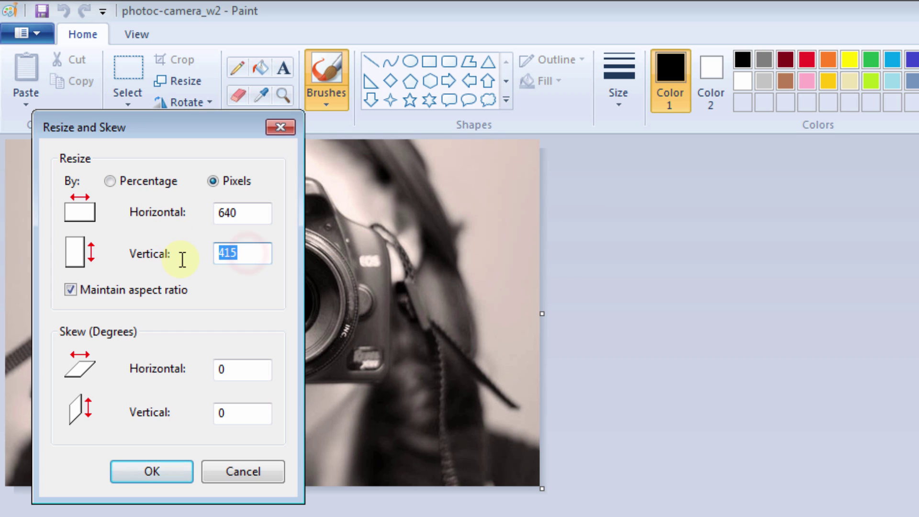
type("480")
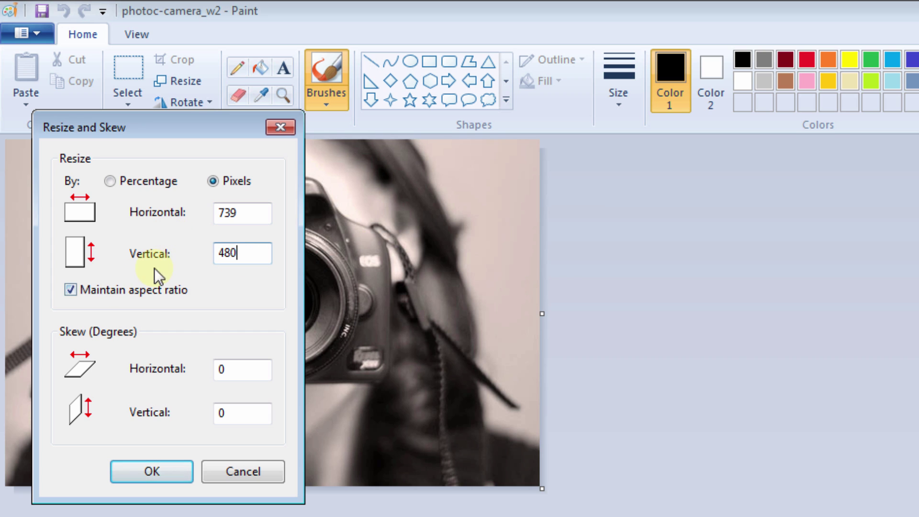
left_click(69, 289)
double_click(243, 211)
type("640")
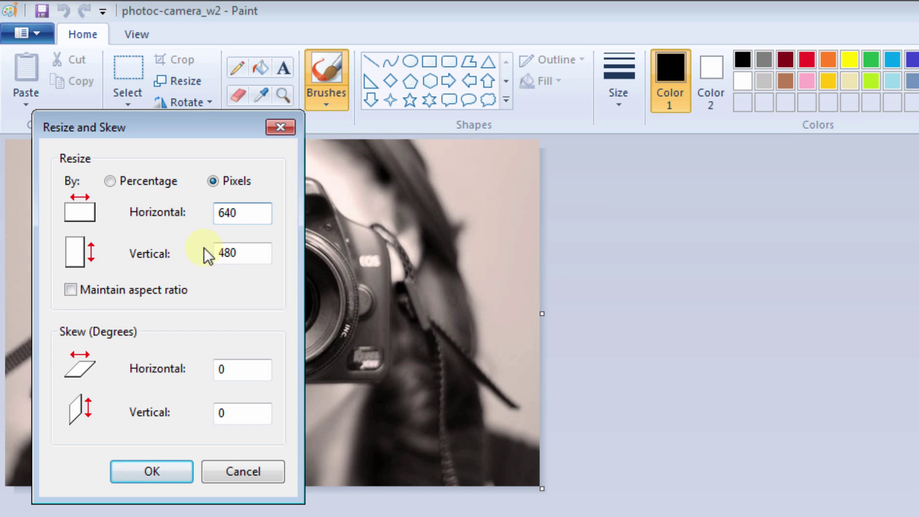
left_click(168, 471)
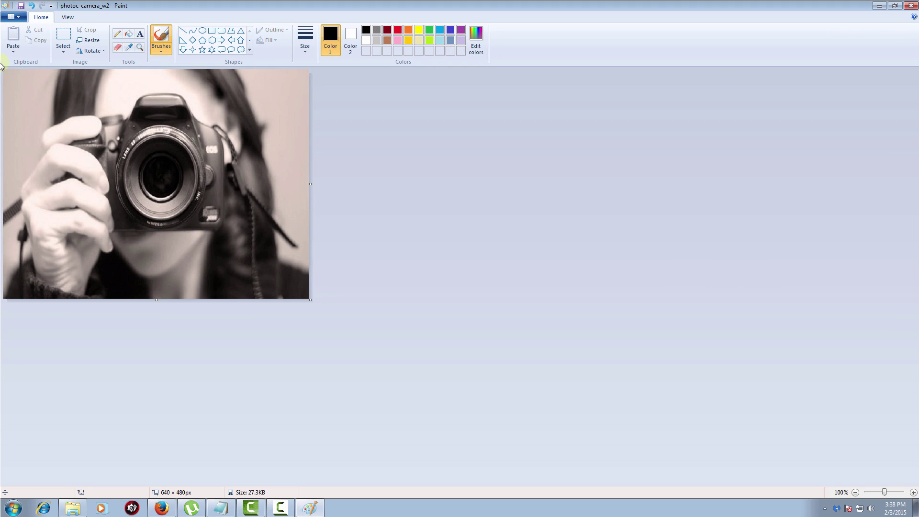
Step: Save the resized photo as a JPEG picture named photoc-camera_w2new
left_click(18, 19)
mouse_move(47, 97)
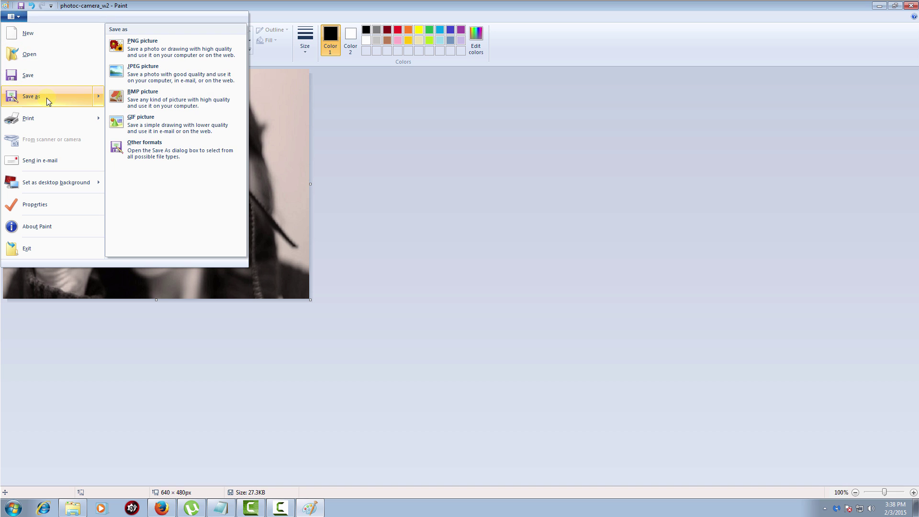
left_click(120, 77)
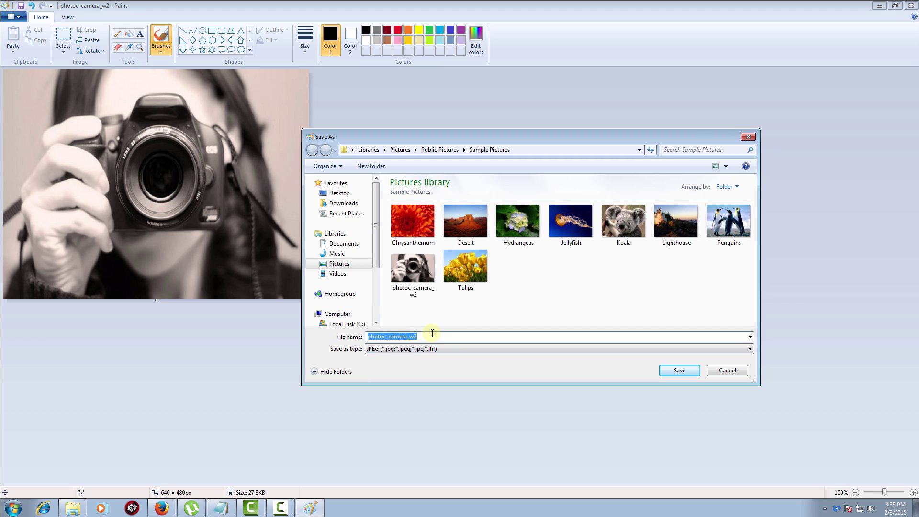
left_click(430, 334)
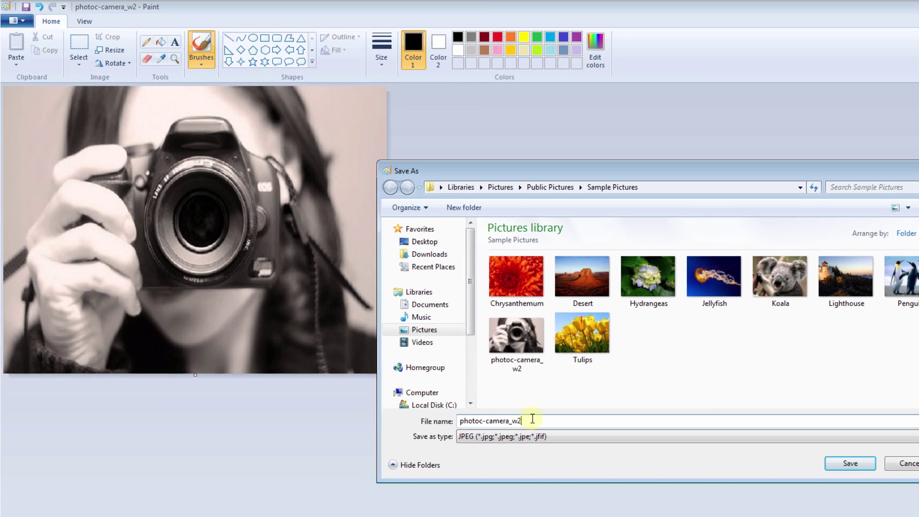
type("new")
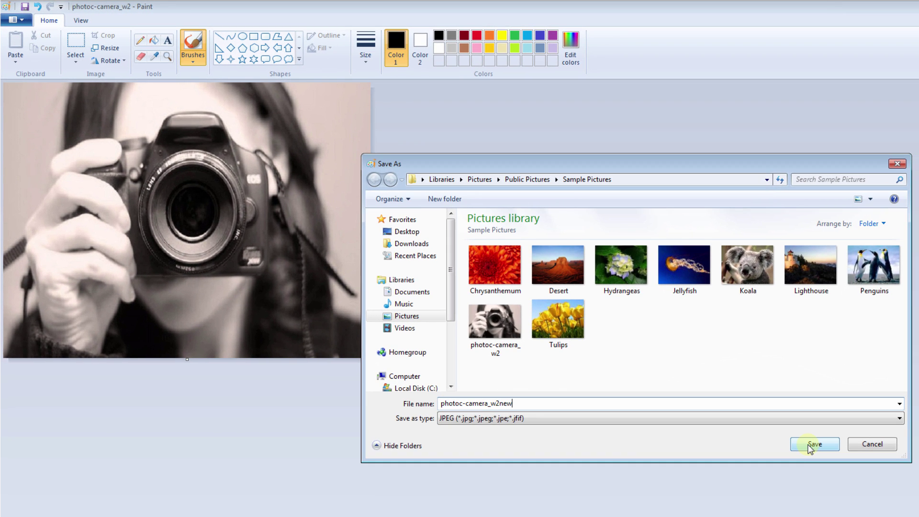
left_click(809, 446)
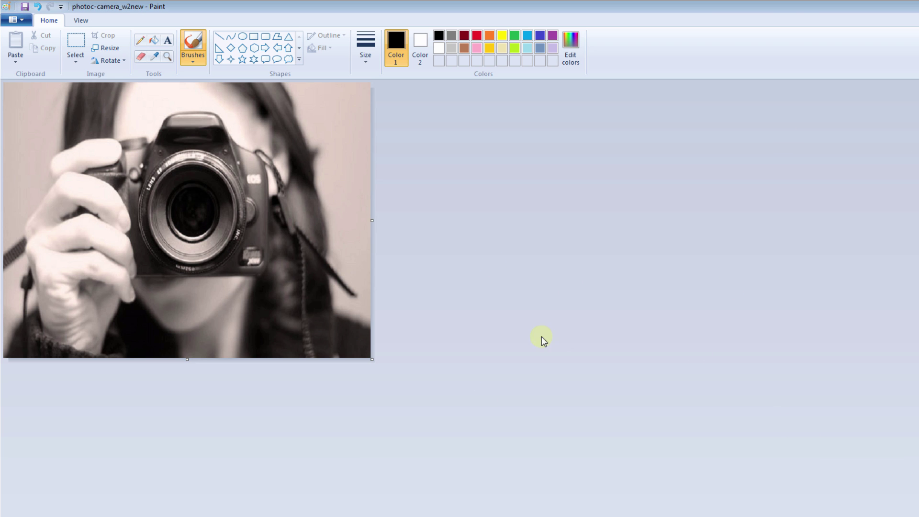
Step: In Explorer, check that photoc-camera_w2new is 640 x 480, then select signature_scan
key("alt+Tab")
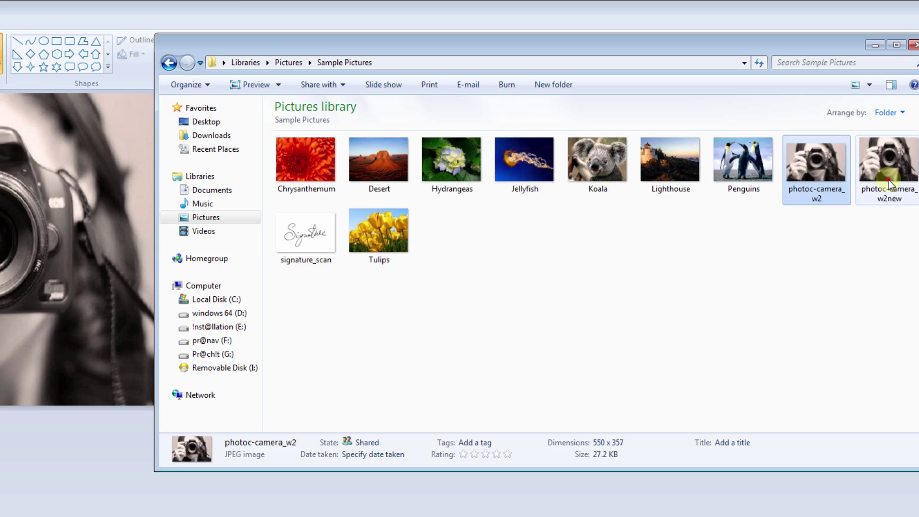
left_click(889, 180)
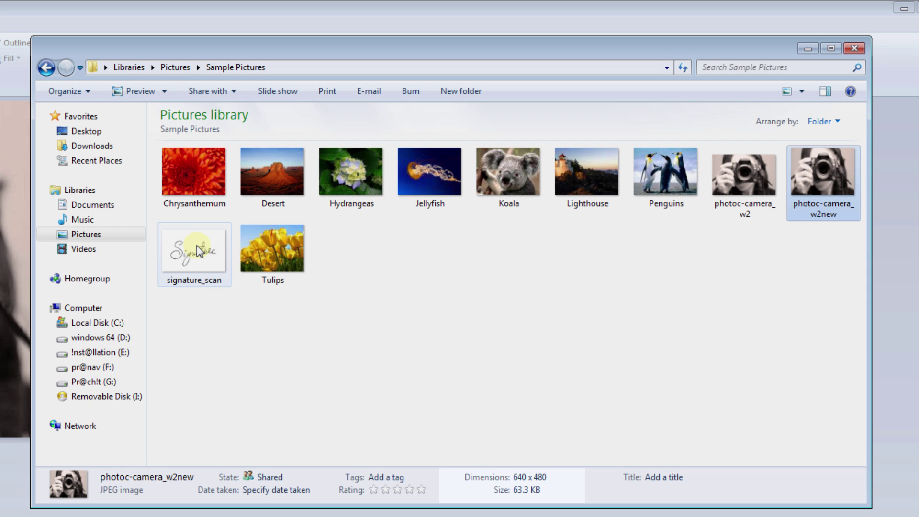
mouse_move(196, 246)
left_click(198, 250)
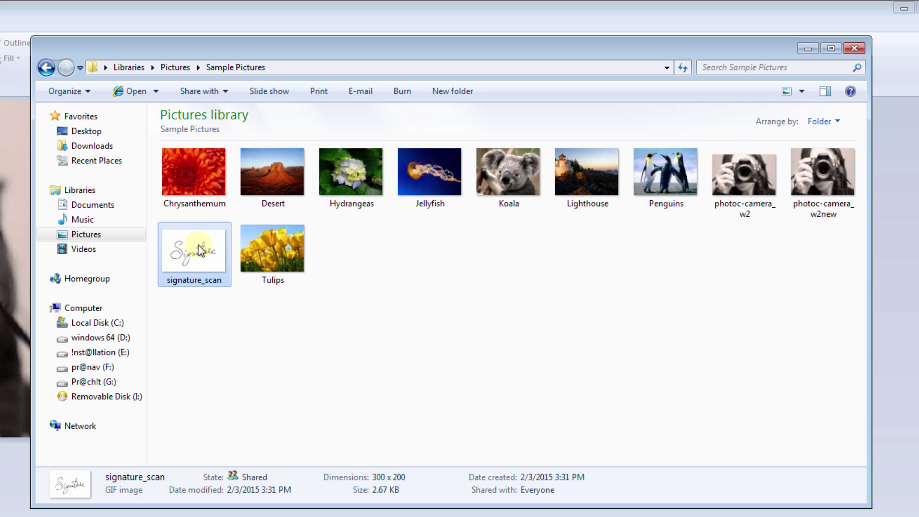
Step: Open the 300 x 200 signature_scan GIF in Paint from its Open with menu
right_click(198, 245)
mouse_move(301, 425)
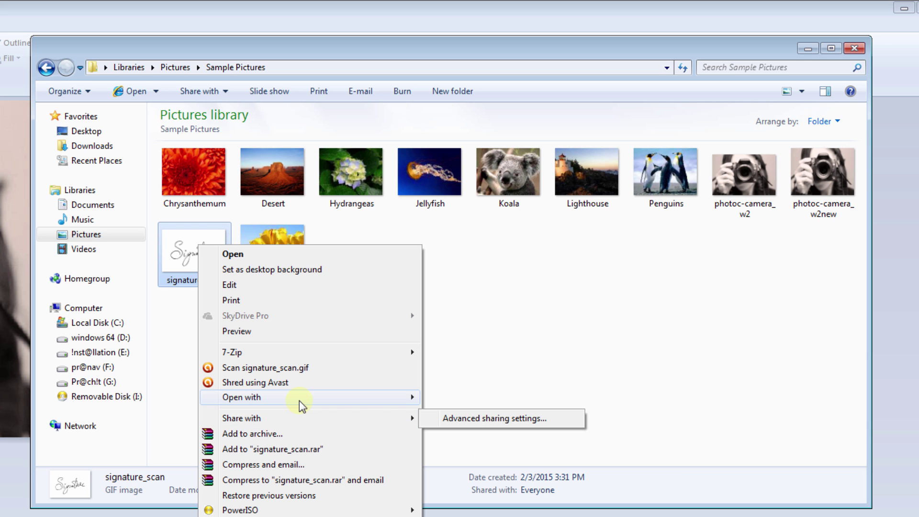
mouse_move(300, 399)
left_click(454, 408)
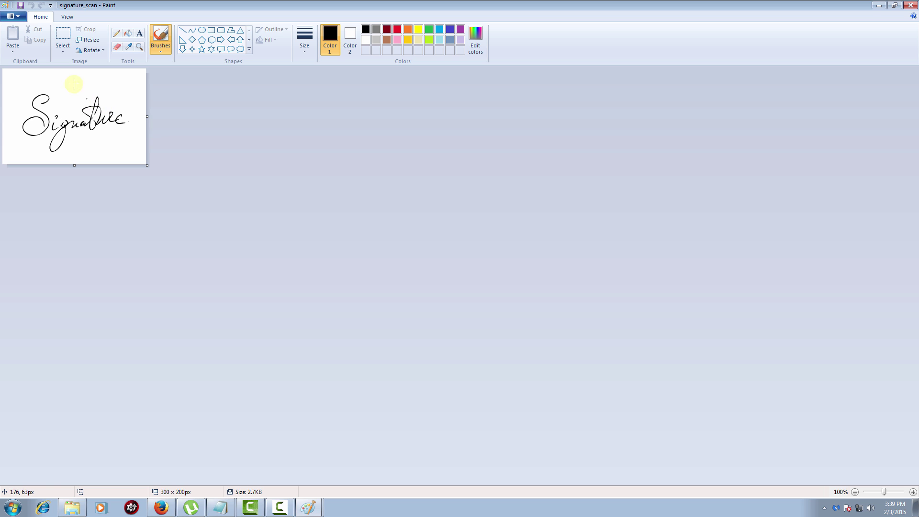
Step: Resize the signature by pixels to 320 x 240 with Maintain aspect ratio turned off
left_click(95, 42)
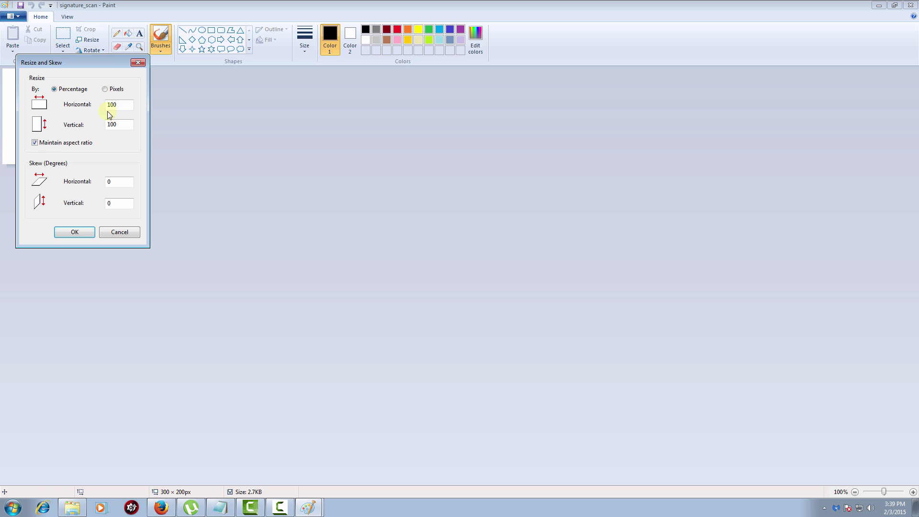
left_click(105, 88)
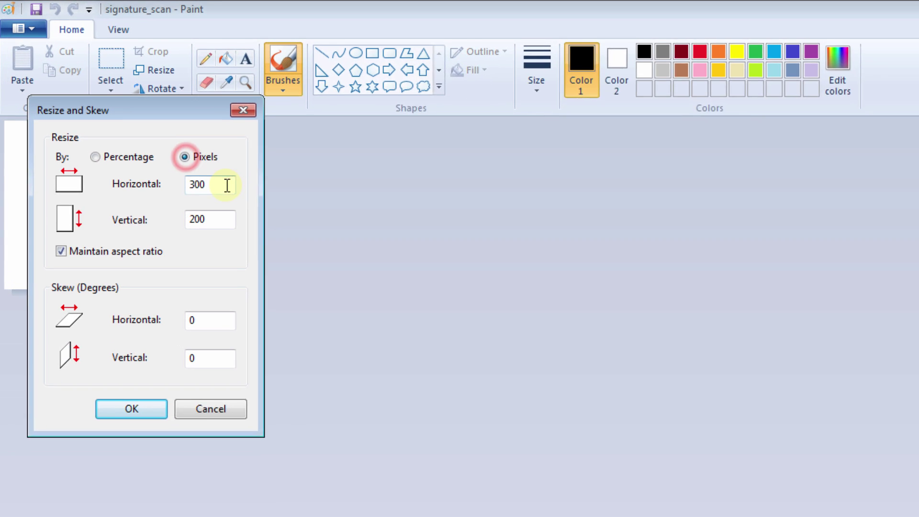
double_click(227, 186)
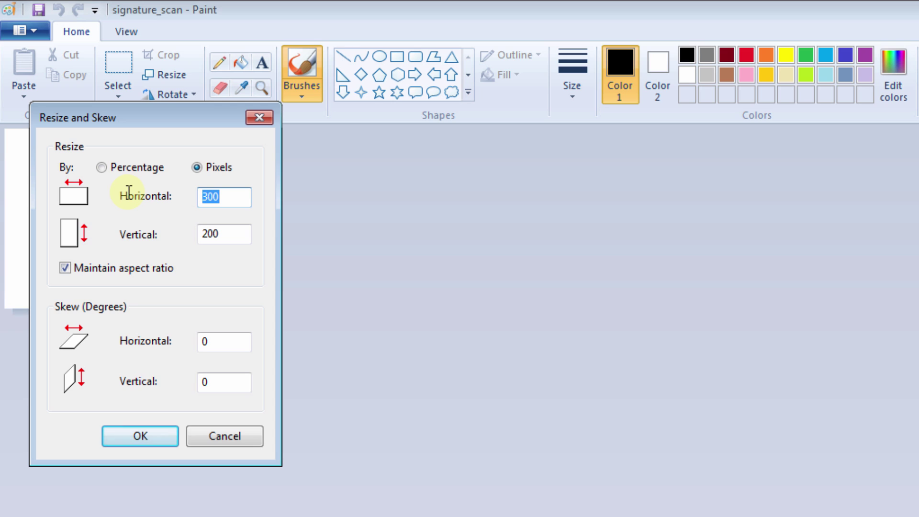
type("23")
key("BackSpace")
key("BackSpace")
type("320")
left_click(64, 268)
left_click(237, 232)
left_click_drag(203, 233, 164, 232)
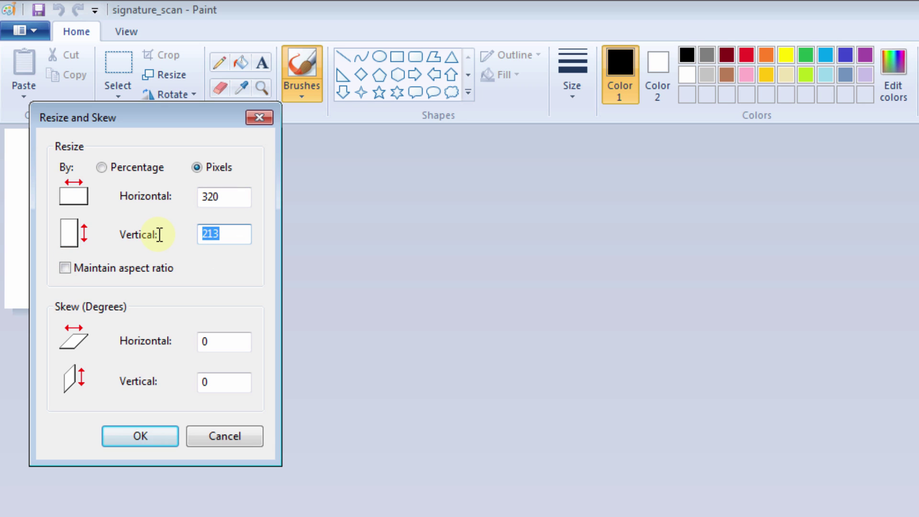
type("240")
left_click(151, 435)
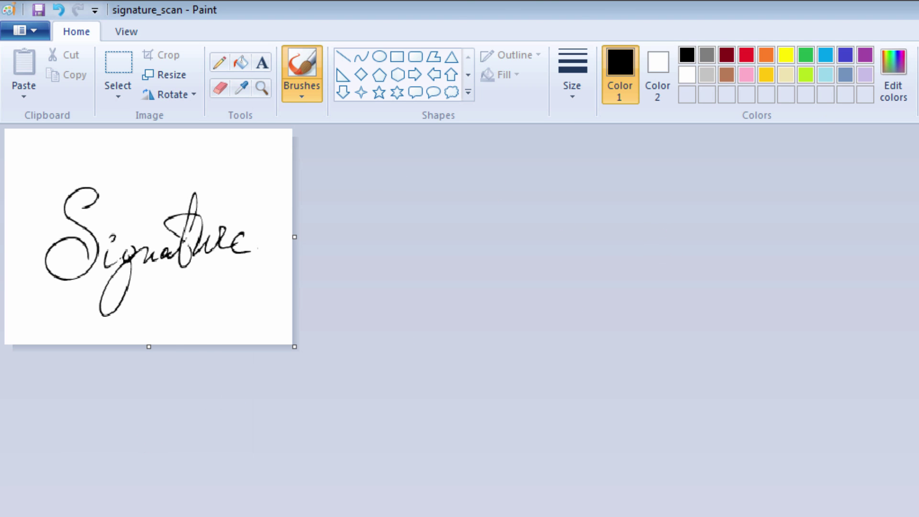
Step: Save the resized signature as a GIF named signature_scan2
left_click(19, 30)
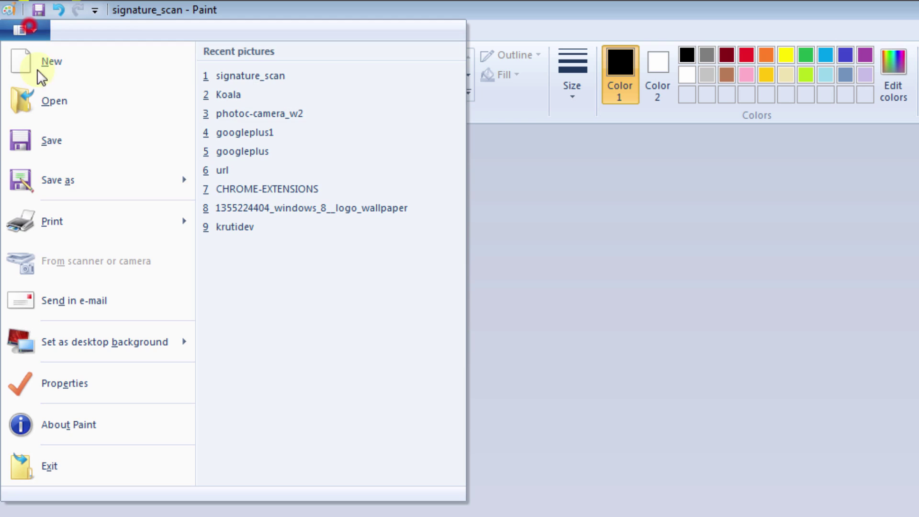
left_click(65, 188)
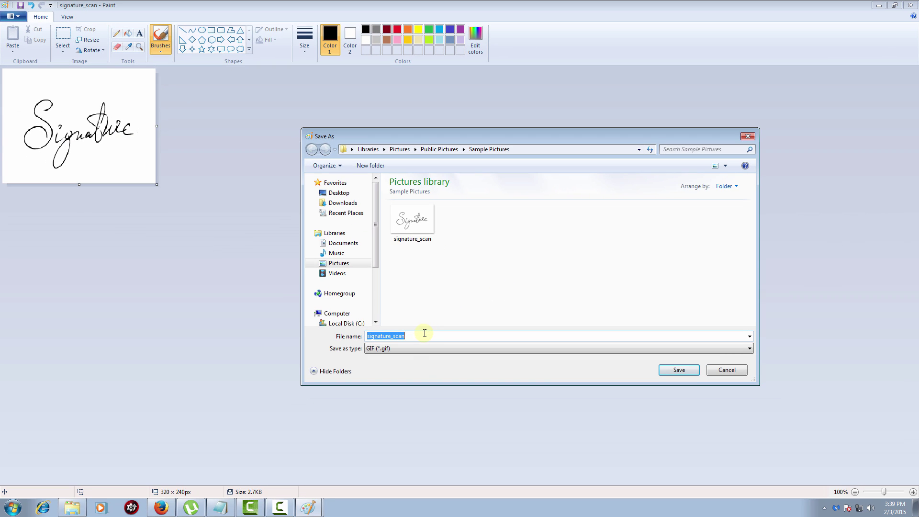
left_click(588, 473)
type("2")
left_click(678, 369)
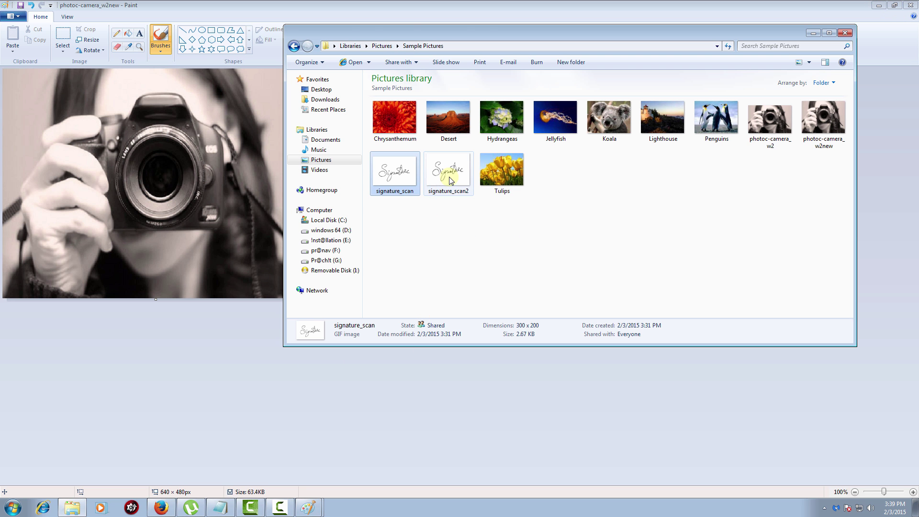
Step: Select signature_scan2 in Explorer to confirm it is a 320 x 240 GIF of 3.71 KB
left_click(450, 180)
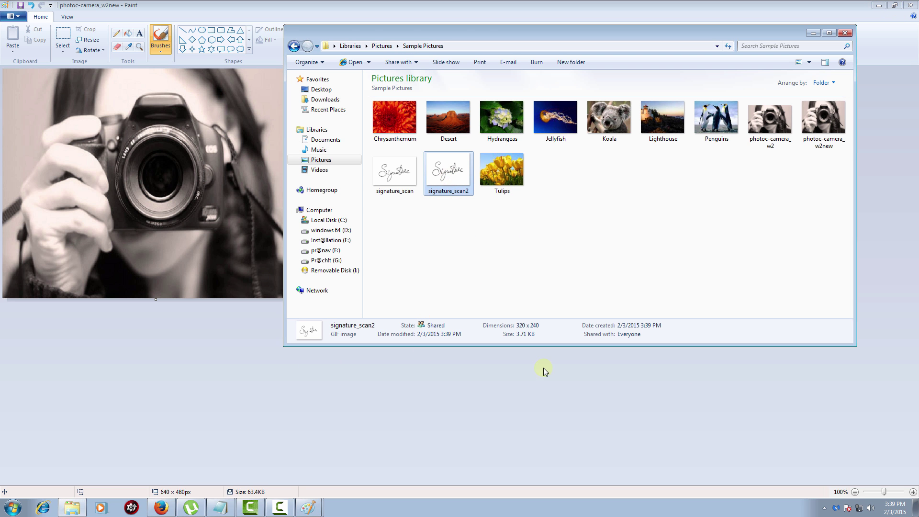